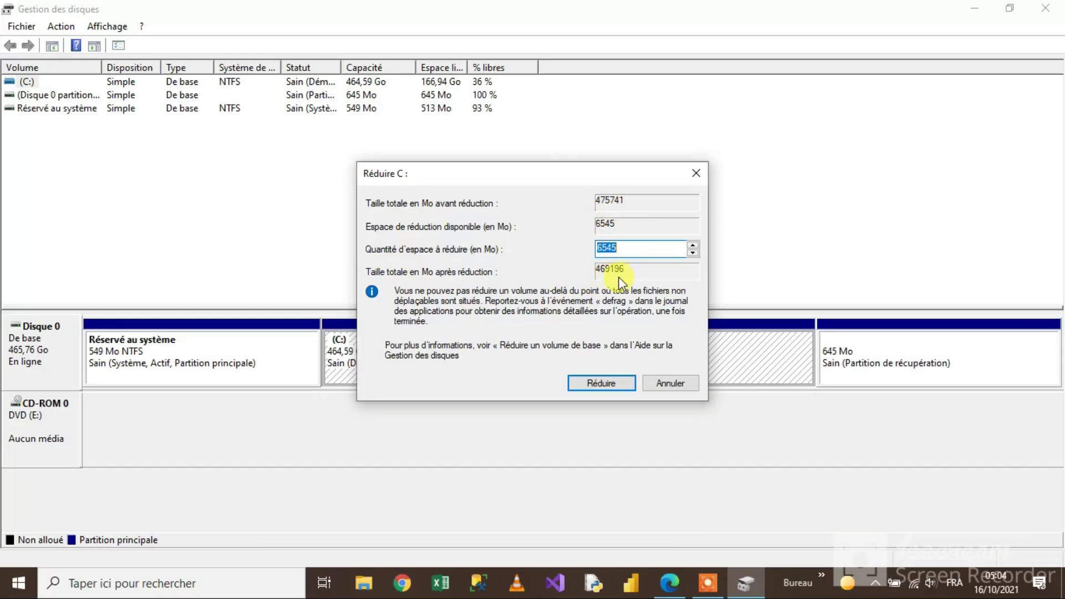
- Shrink the C: volume by 6545 MB and start a new simple volume of 6545 MB in the unallocated space
click(573, 383)
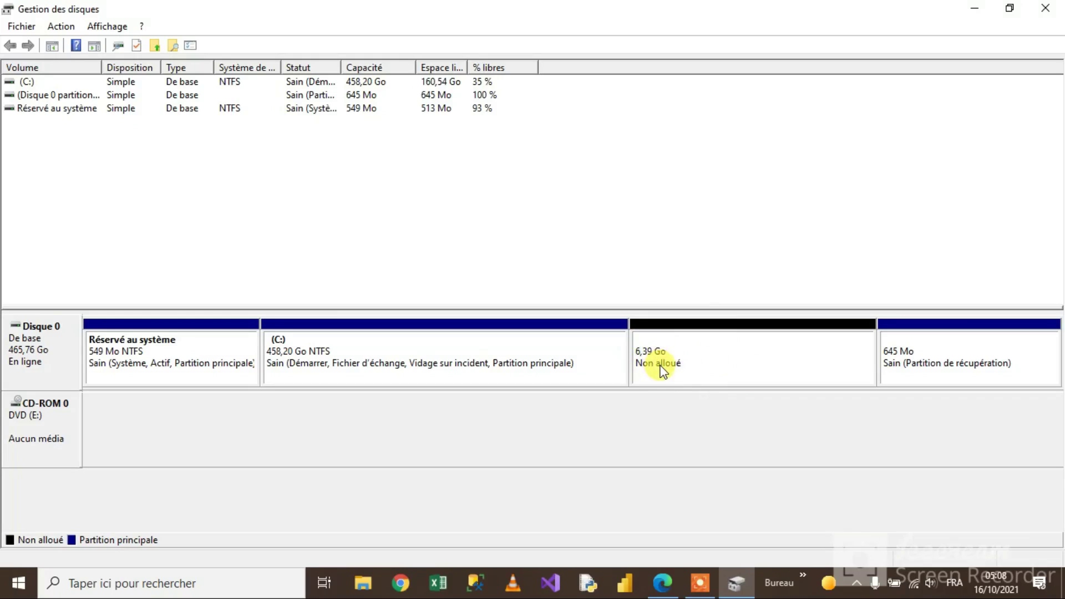
right_click(689, 345)
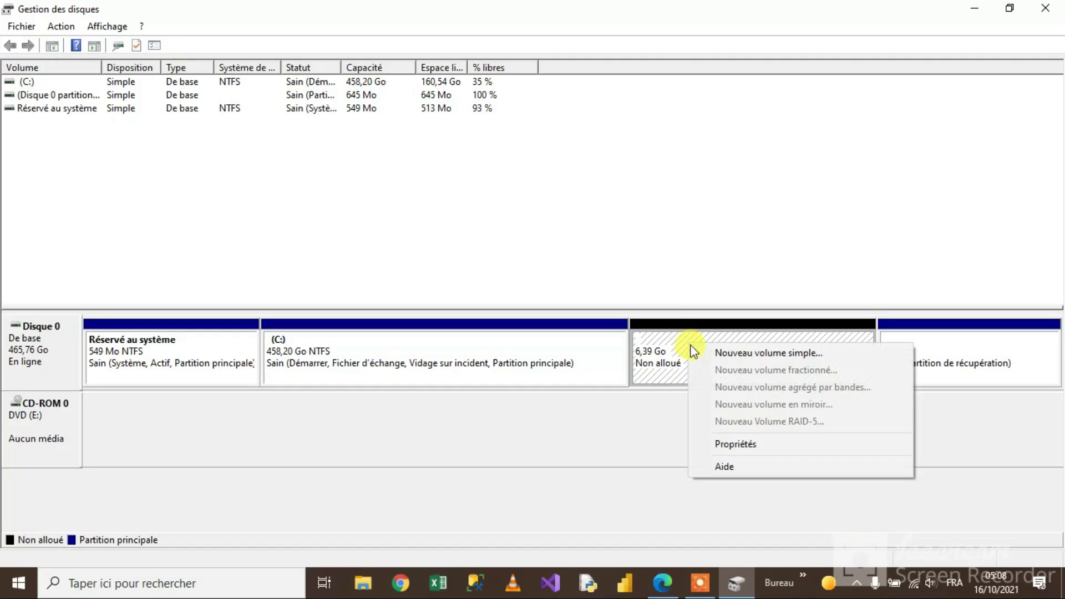
click(705, 354)
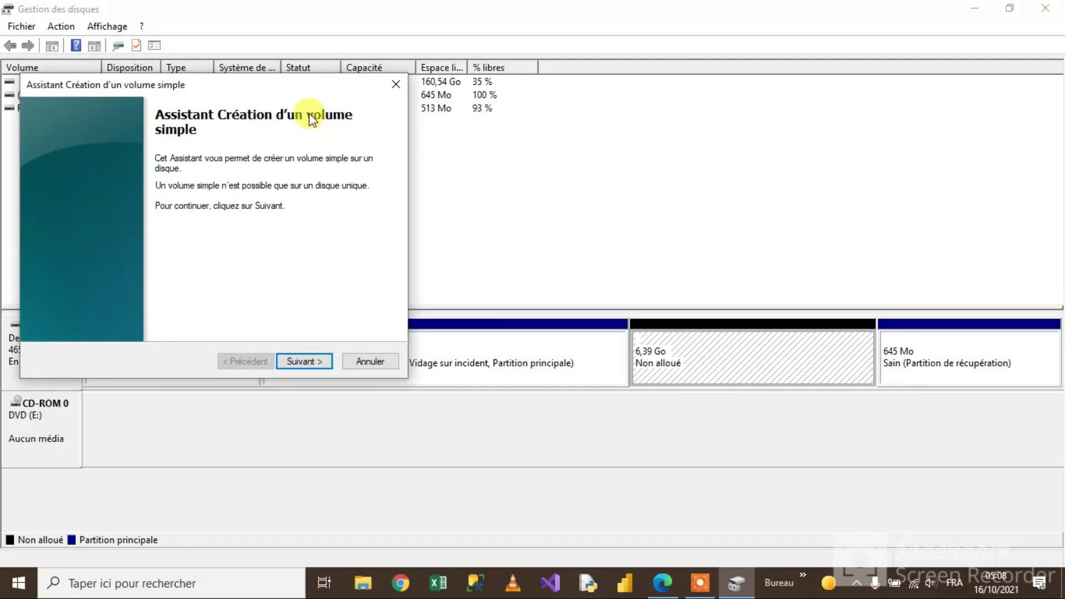
click(310, 362)
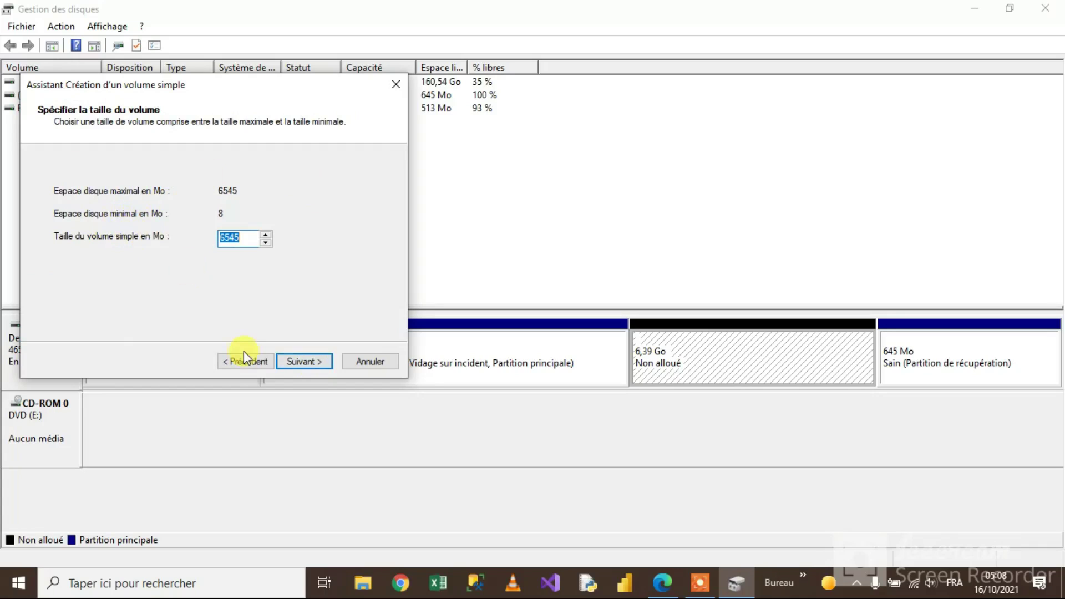
click(298, 372)
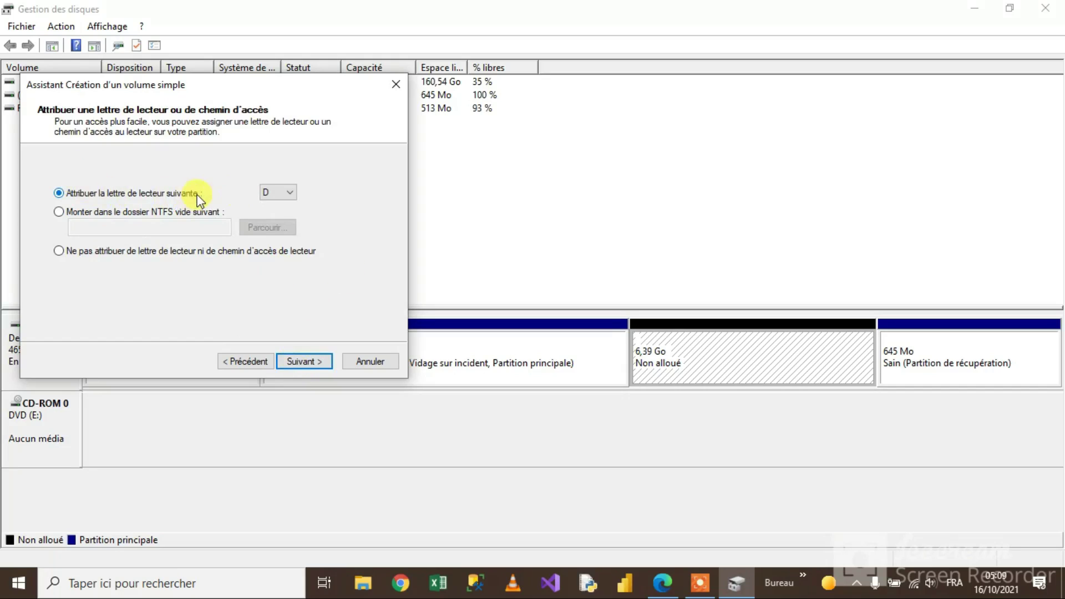
- Assign drive letter D, format the new volume as NTFS with default allocation and the name Nouveau nom, and finish creating it
click(278, 202)
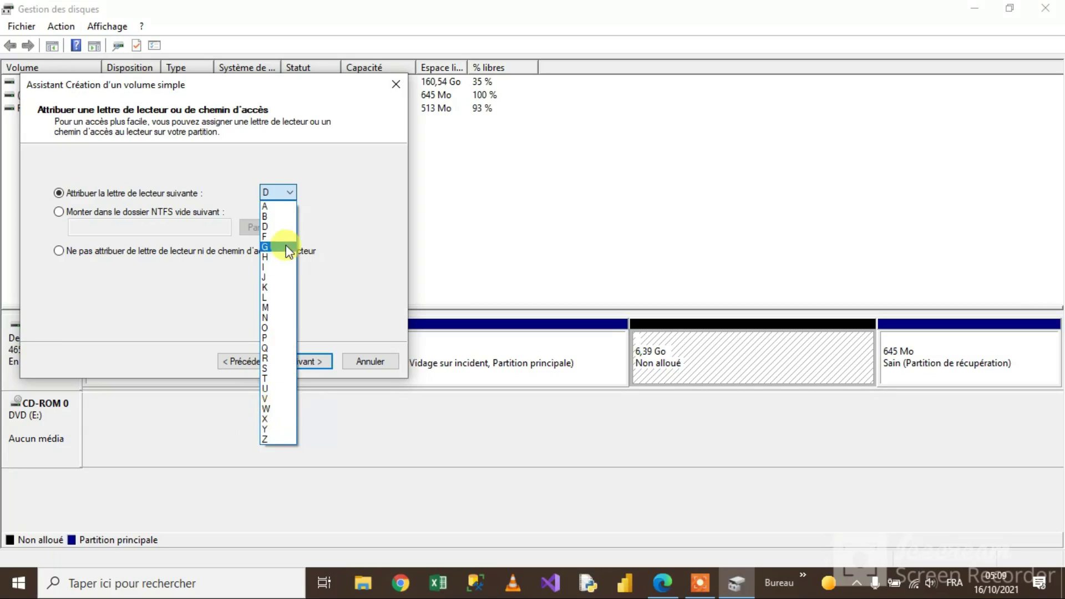
click(281, 229)
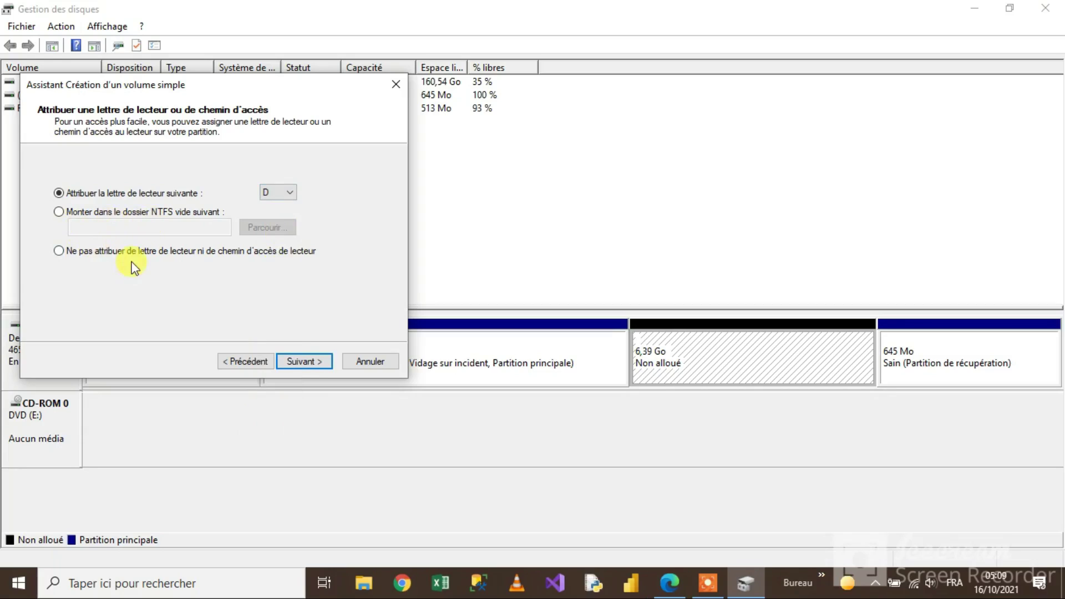
click(308, 361)
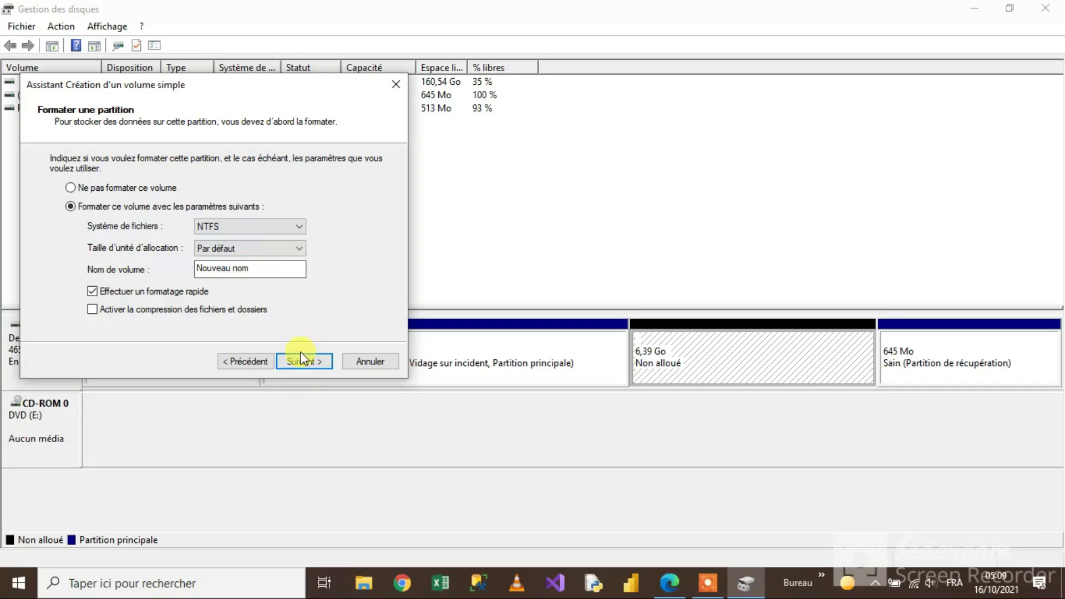
click(257, 270)
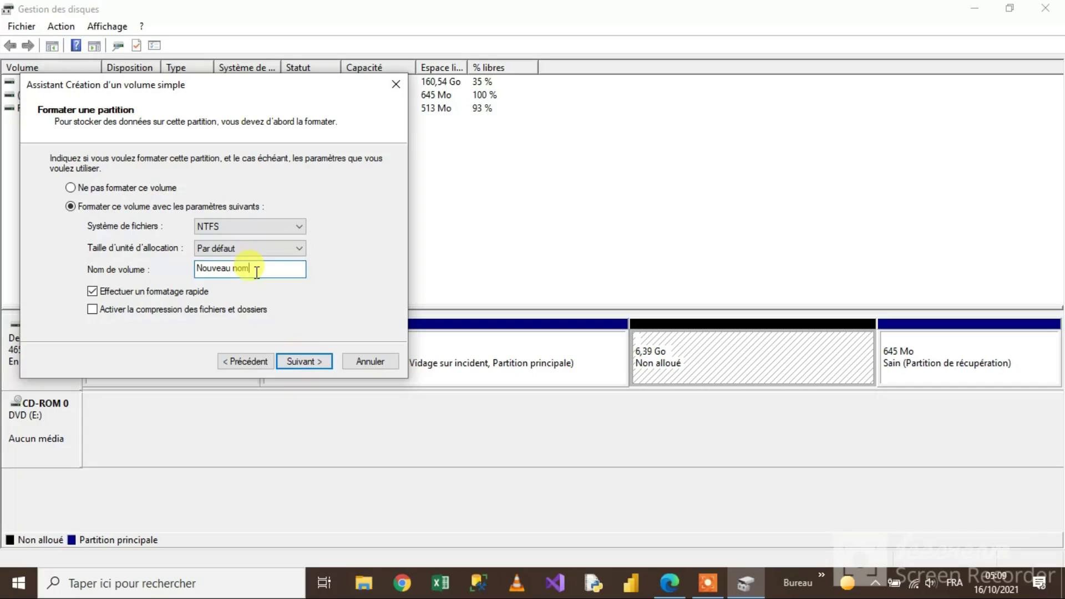
click(291, 364)
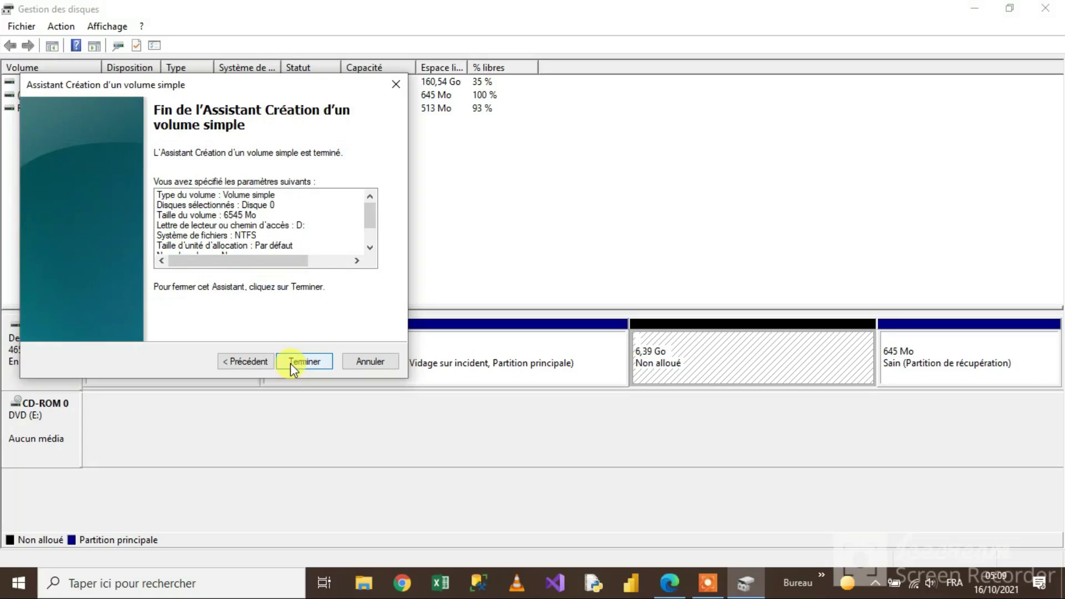
click(290, 364)
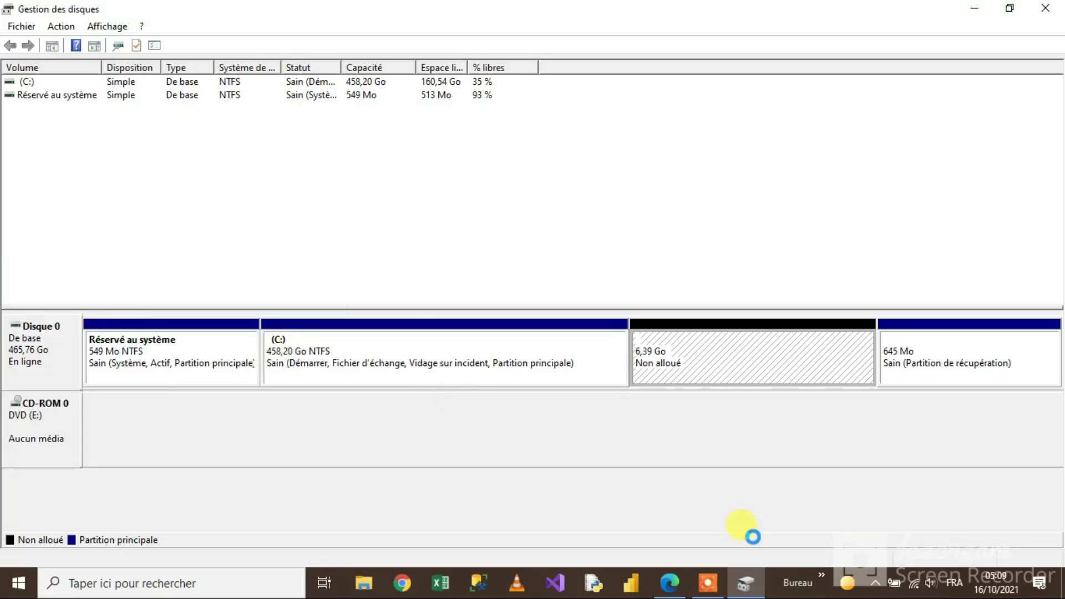
click(707, 585)
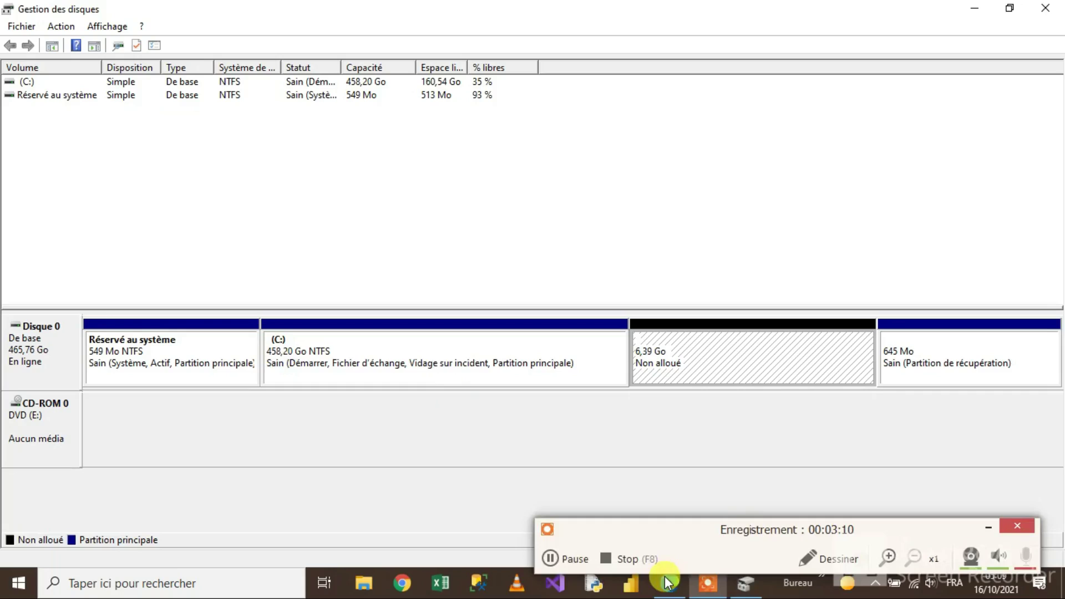
click(557, 559)
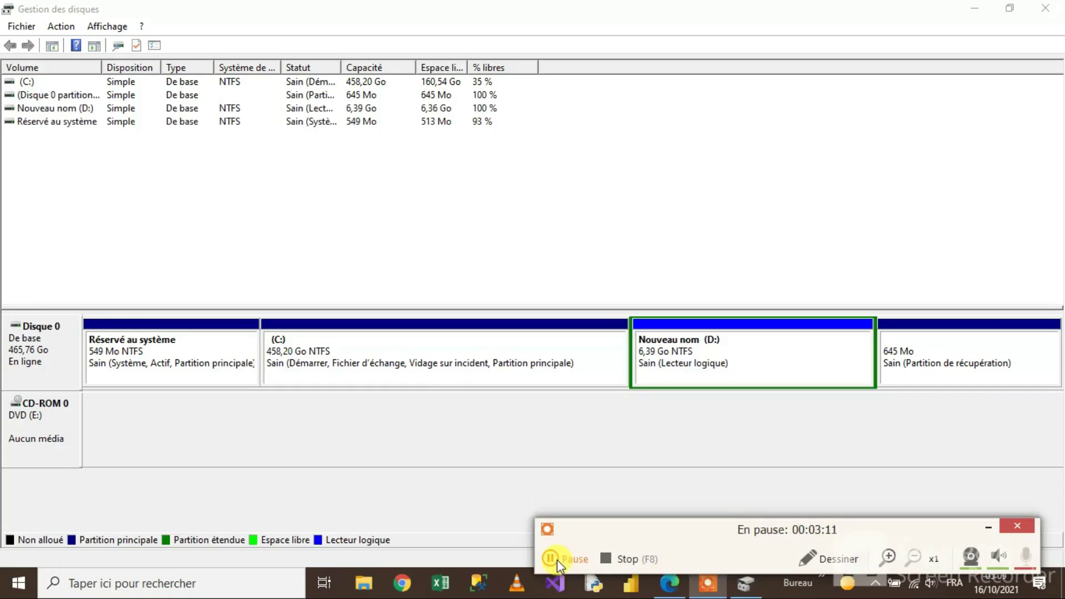
click(557, 560)
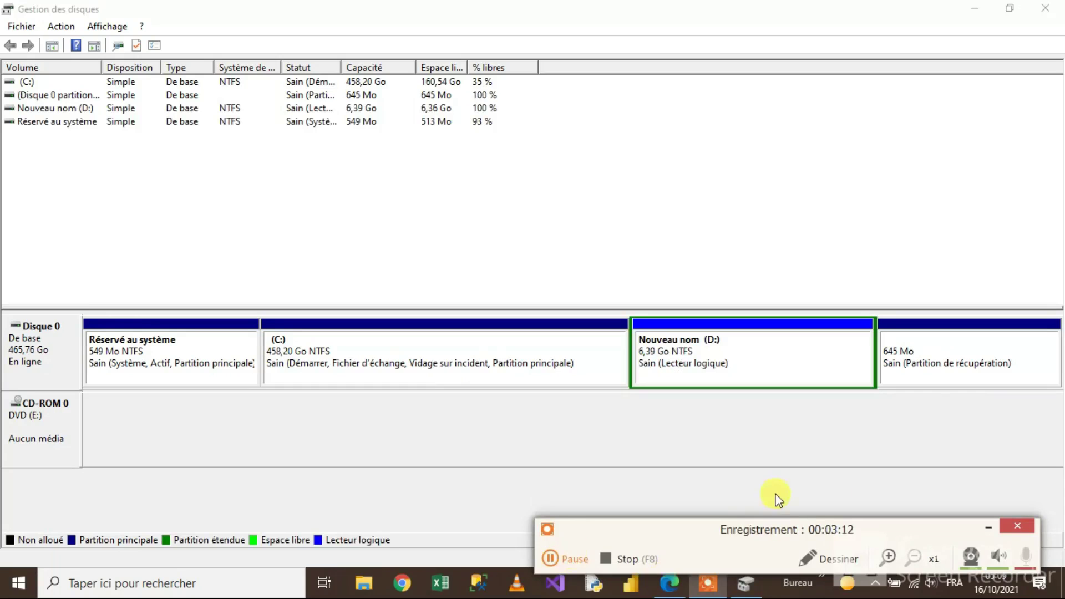
click(993, 528)
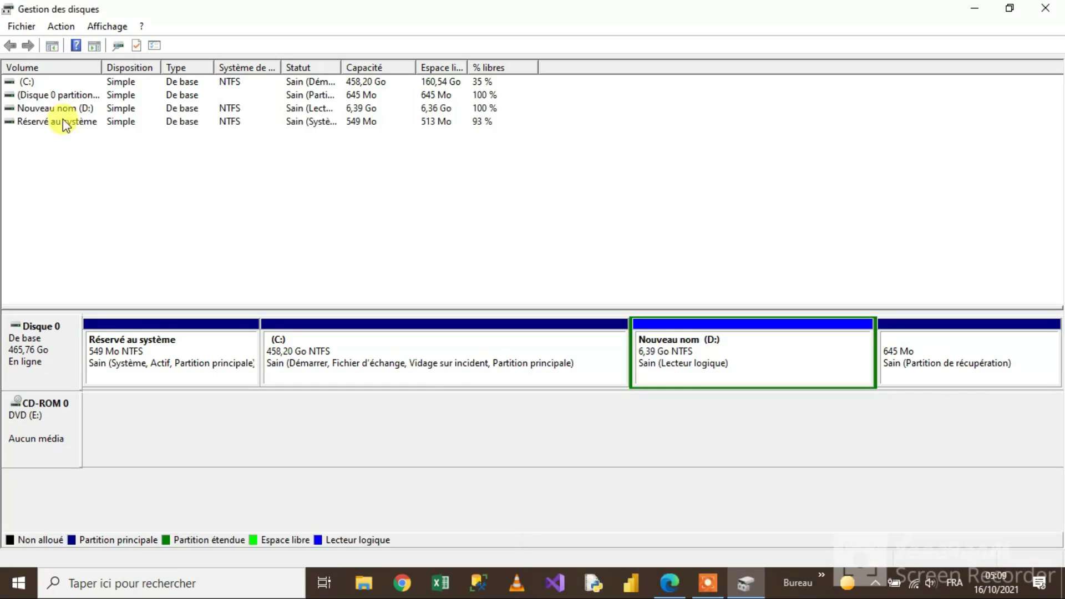
- Open the Nouveau nom (D:) volume in File Explorer and go to the Ce PC overview of drives
click(63, 109)
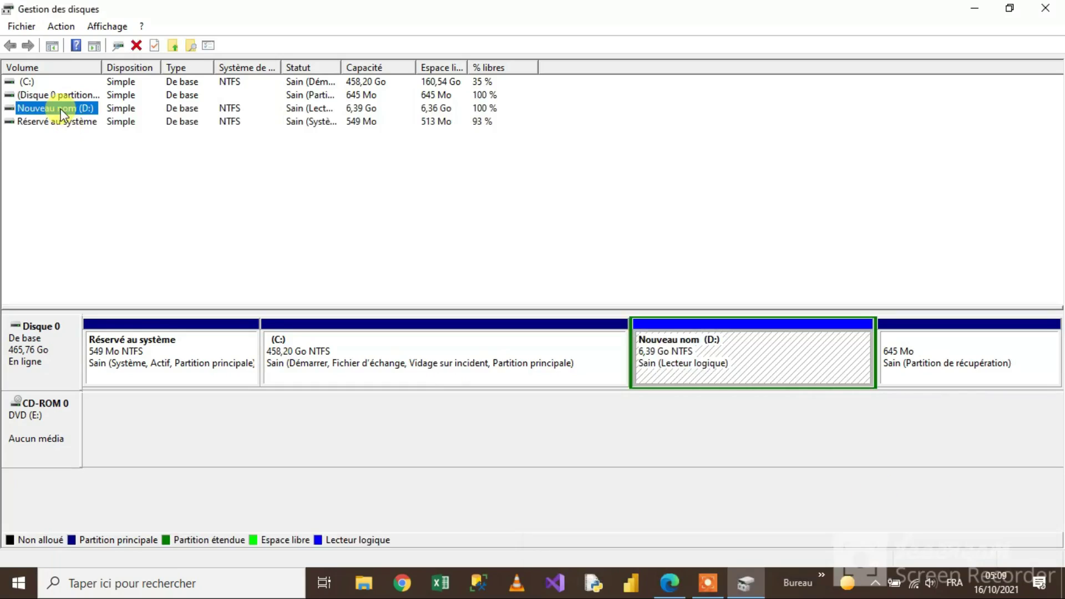
right_click(64, 114)
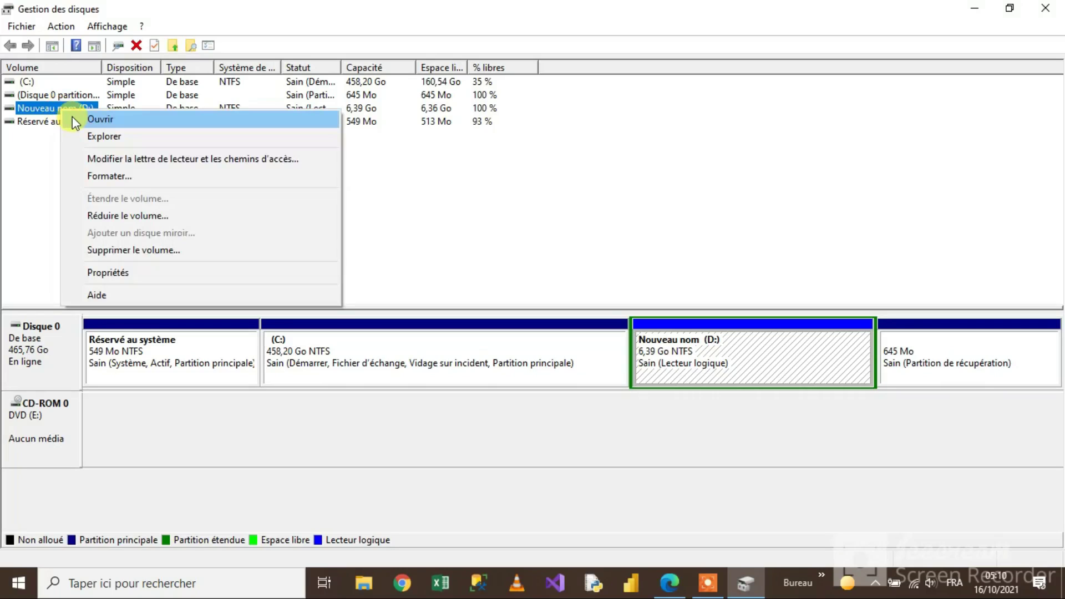
click(77, 120)
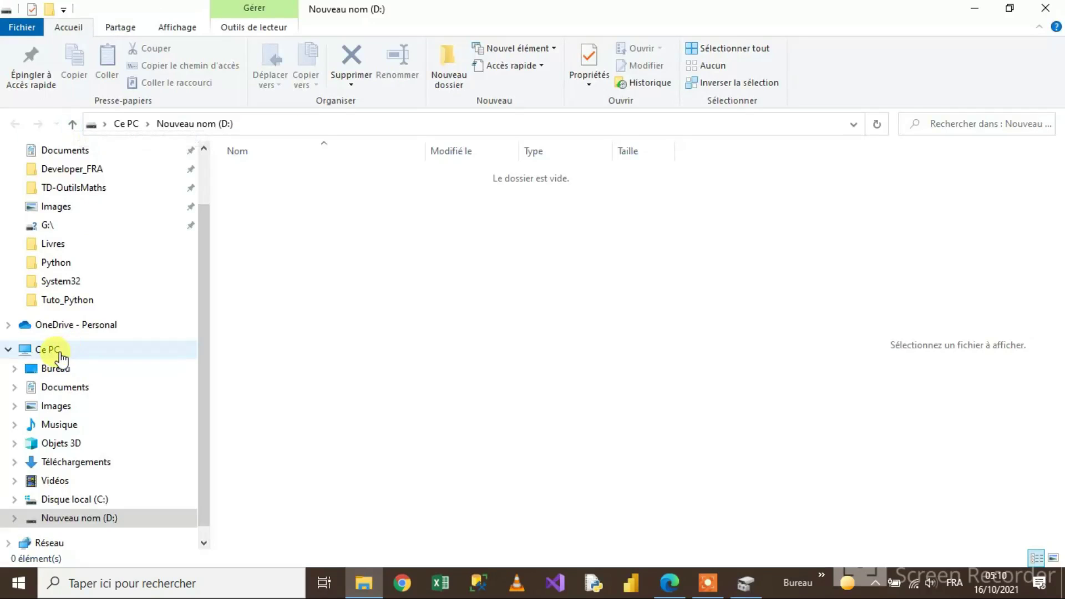
click(59, 351)
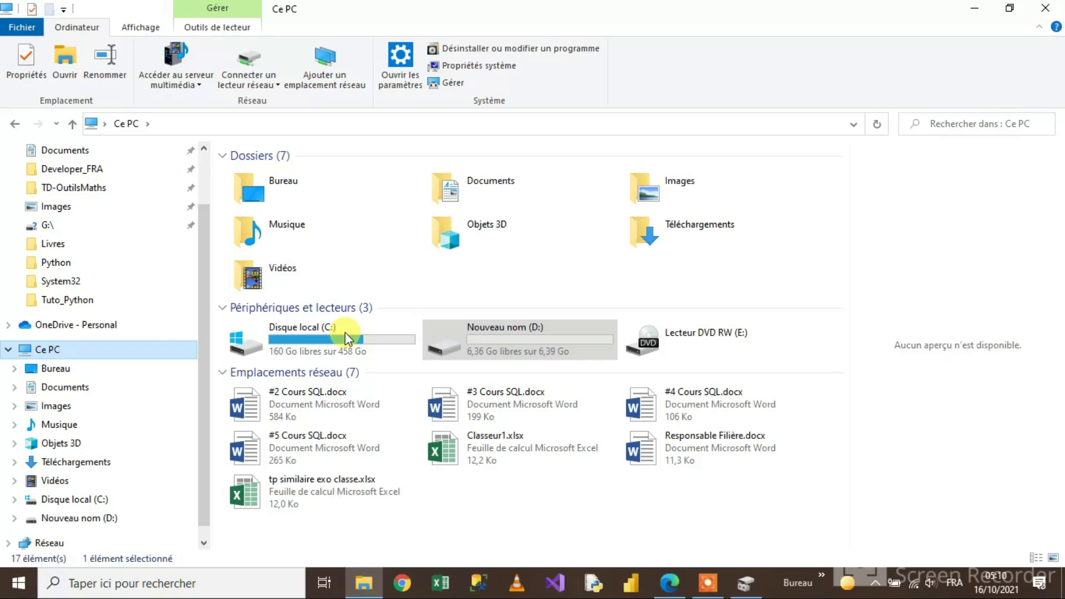
- Rename the Nouveau nom (D:) drive to RNTV, granting the administrator permission it requires
double_click(541, 348)
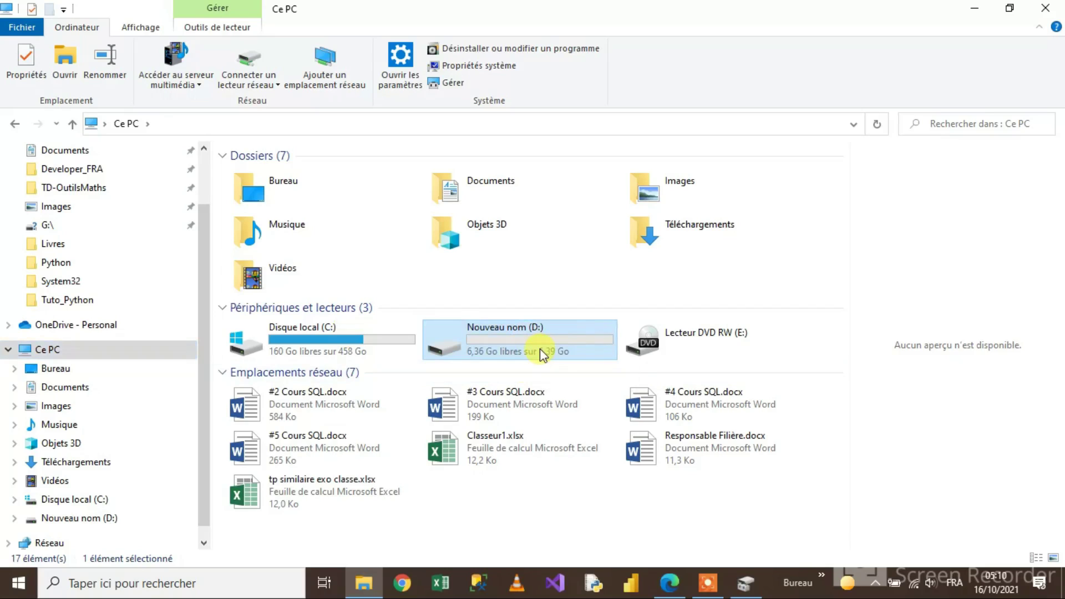
right_click(540, 348)
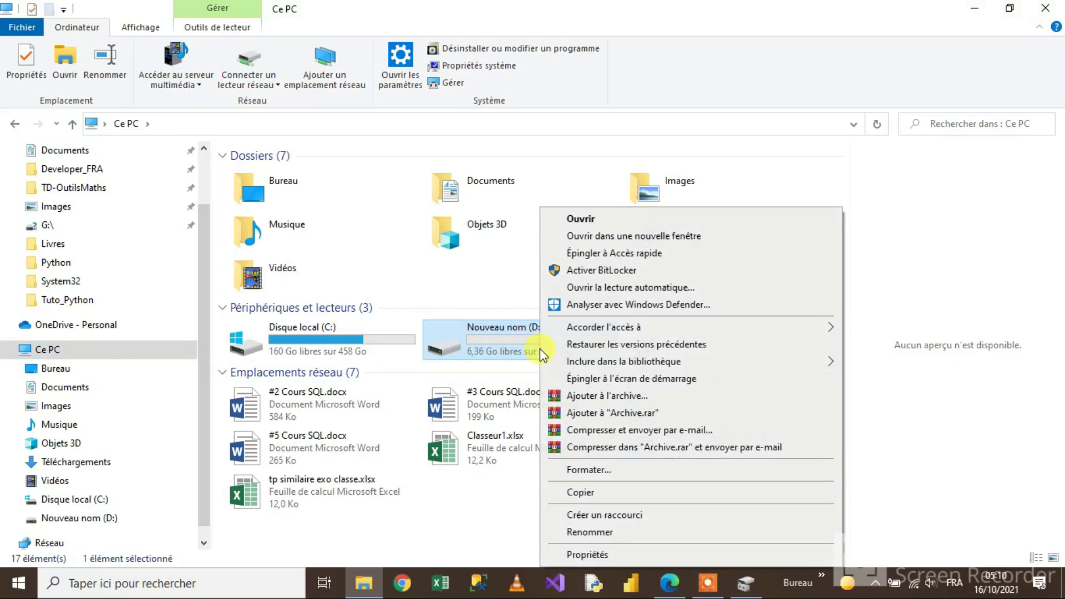
click(596, 534)
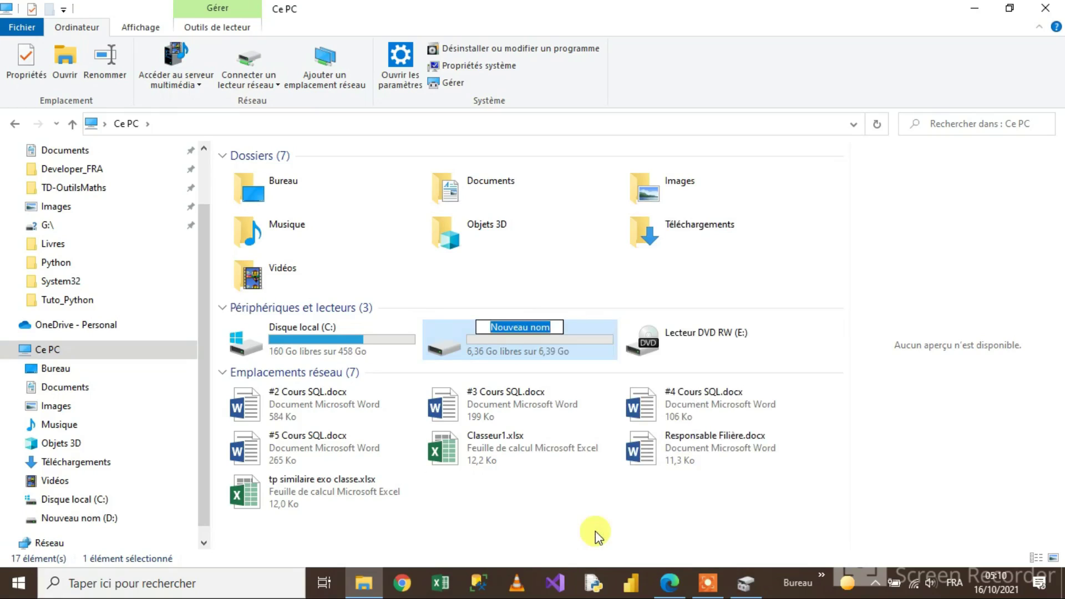
key(BackSpace)
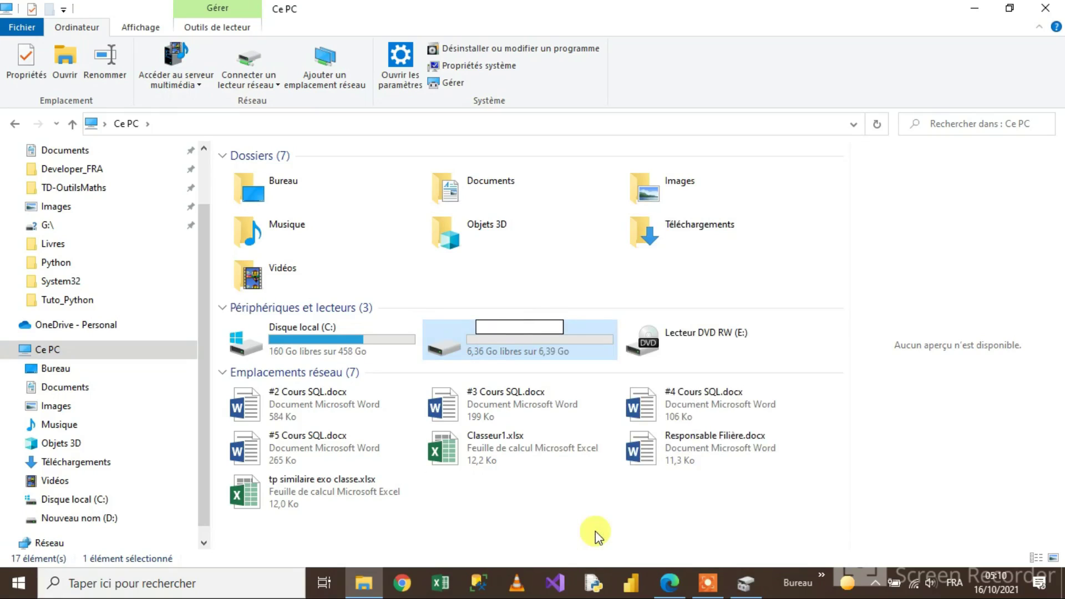
text(RNT)
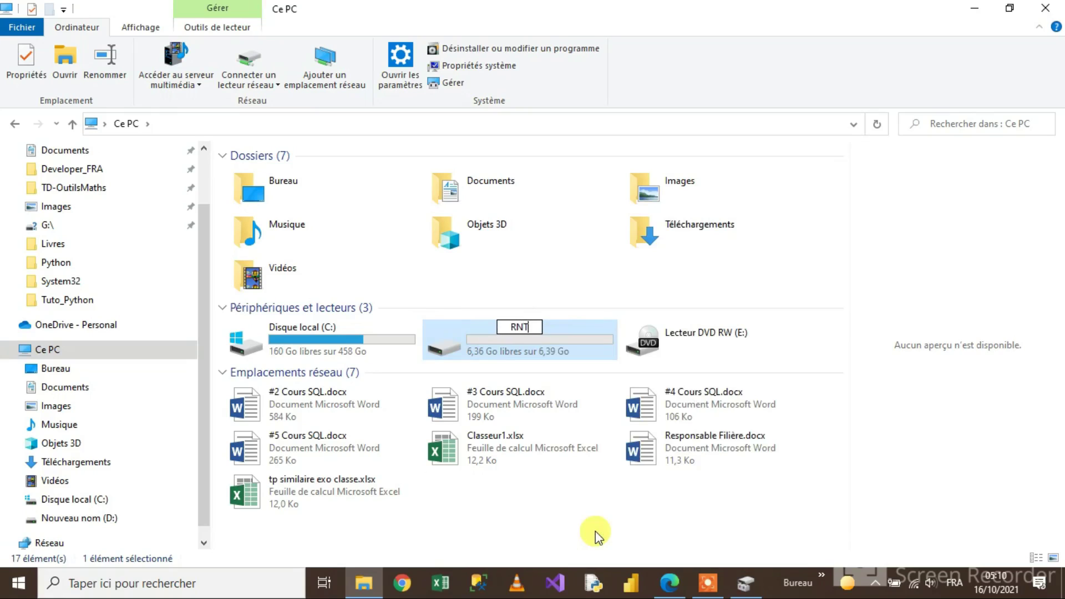
text(V)
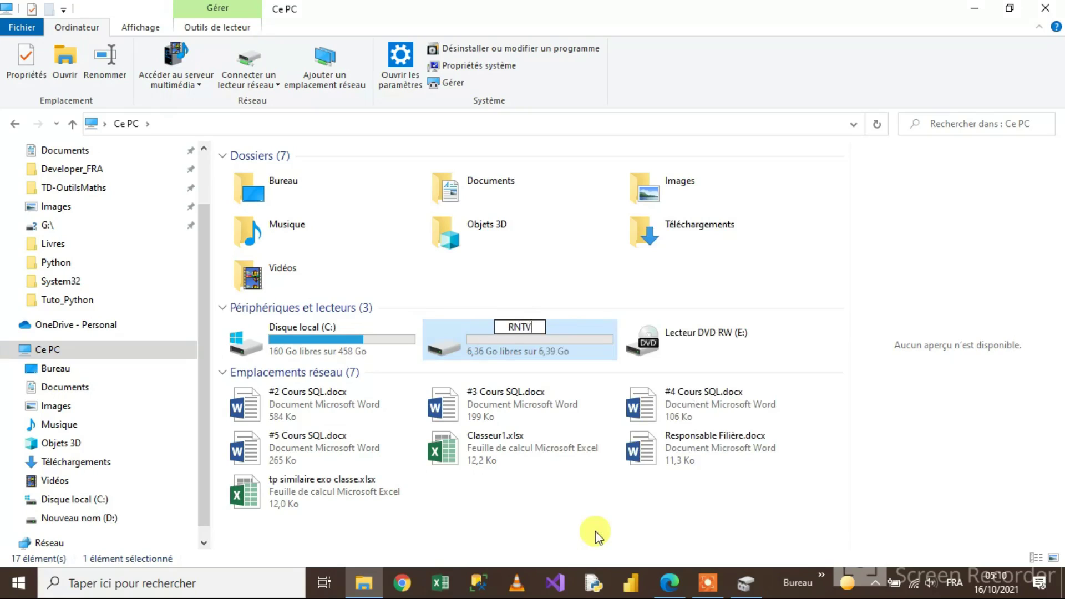
click(581, 352)
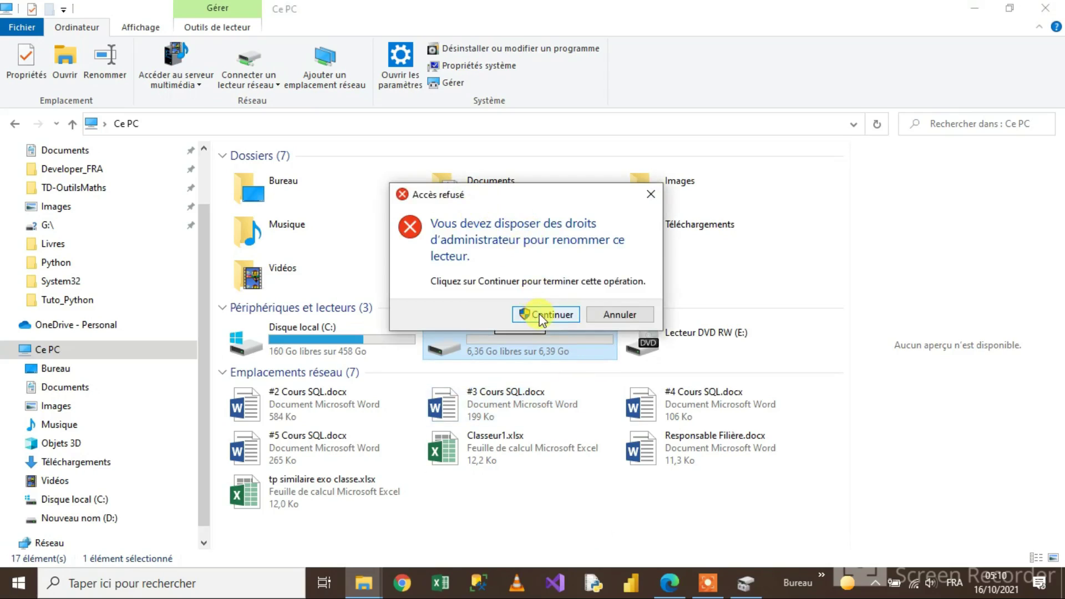
click(540, 315)
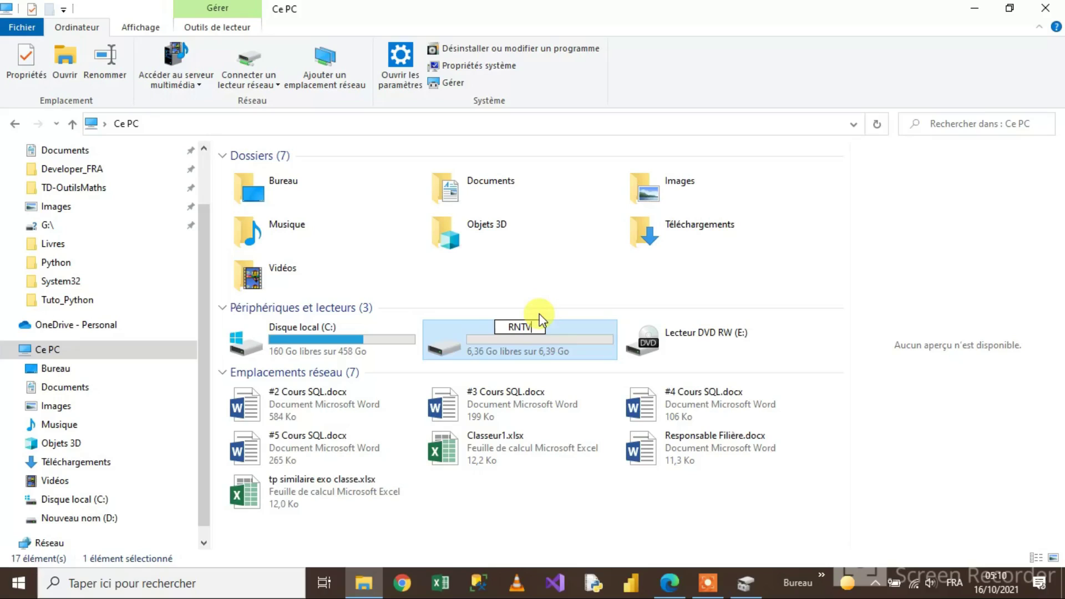
key(Return)
- Switch to Disk Management, view the drive letter and access path options of RNTV (D:), and return to File Explorer
click(753, 583)
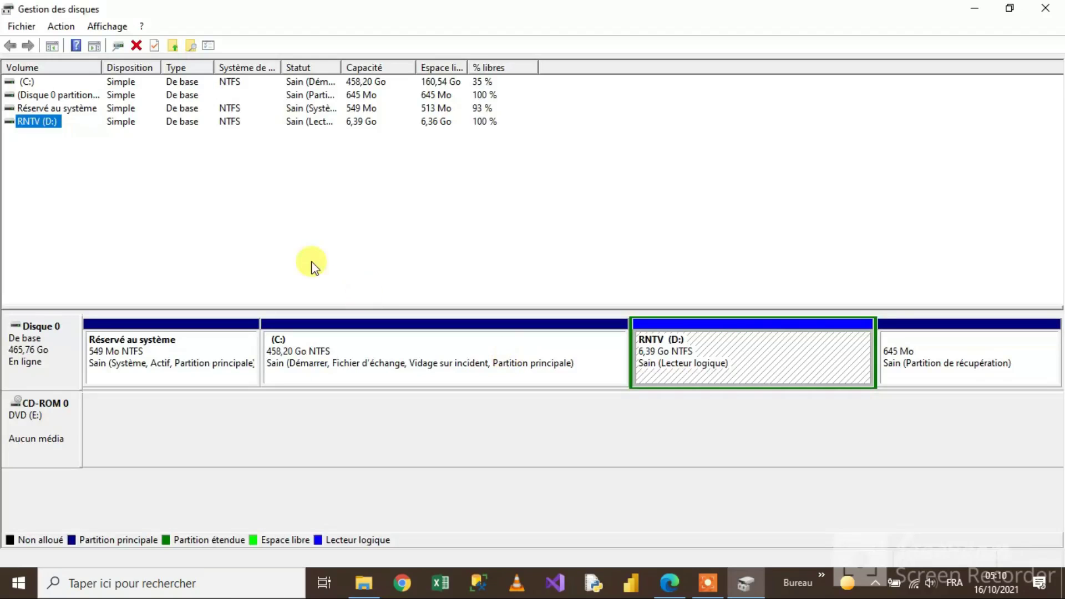
right_click(50, 131)
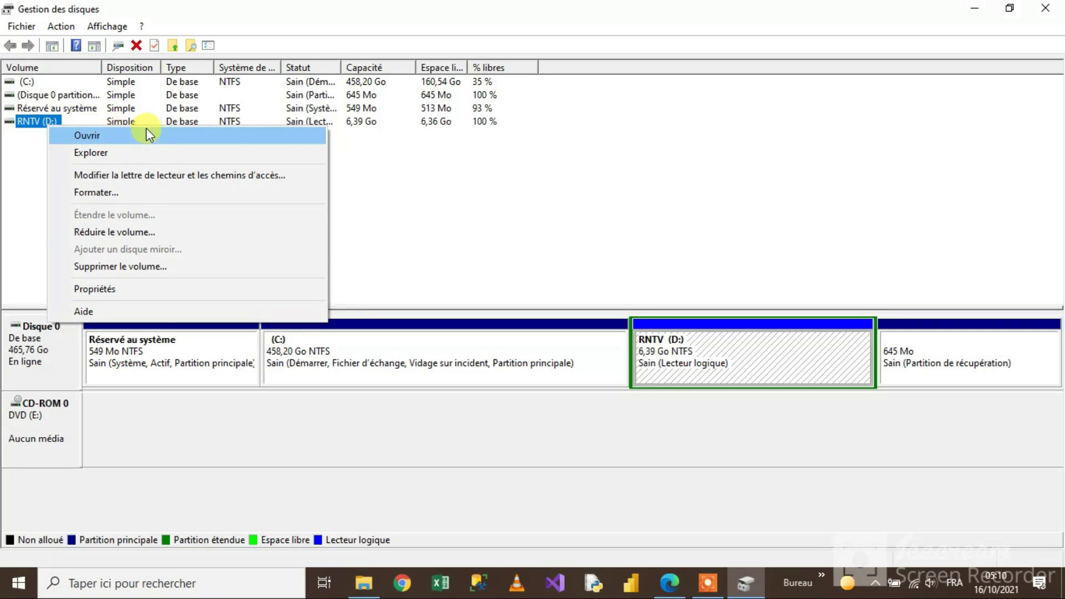
click(220, 175)
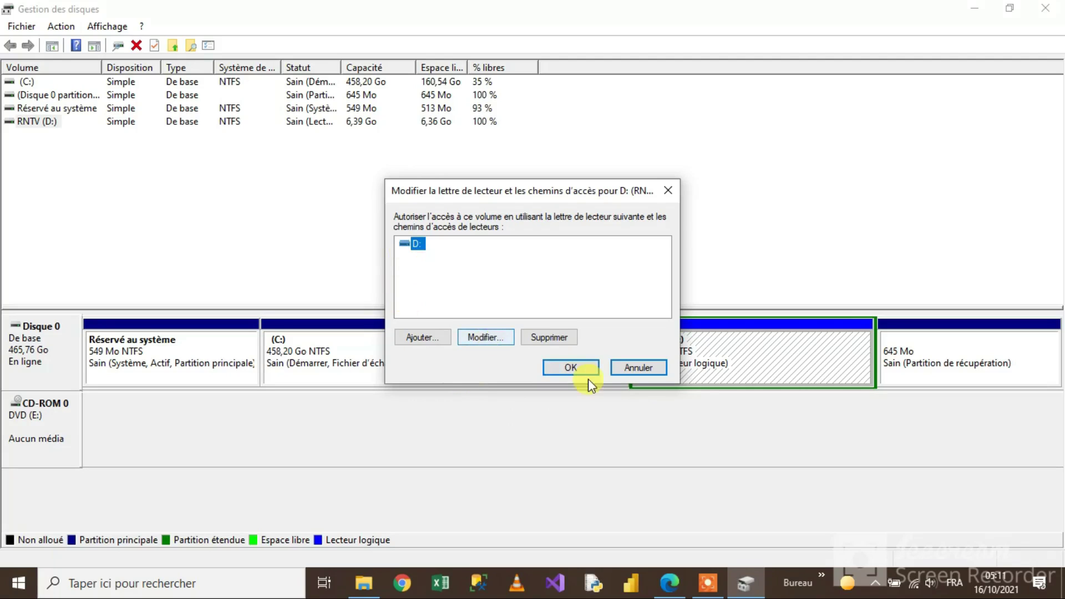
click(617, 368)
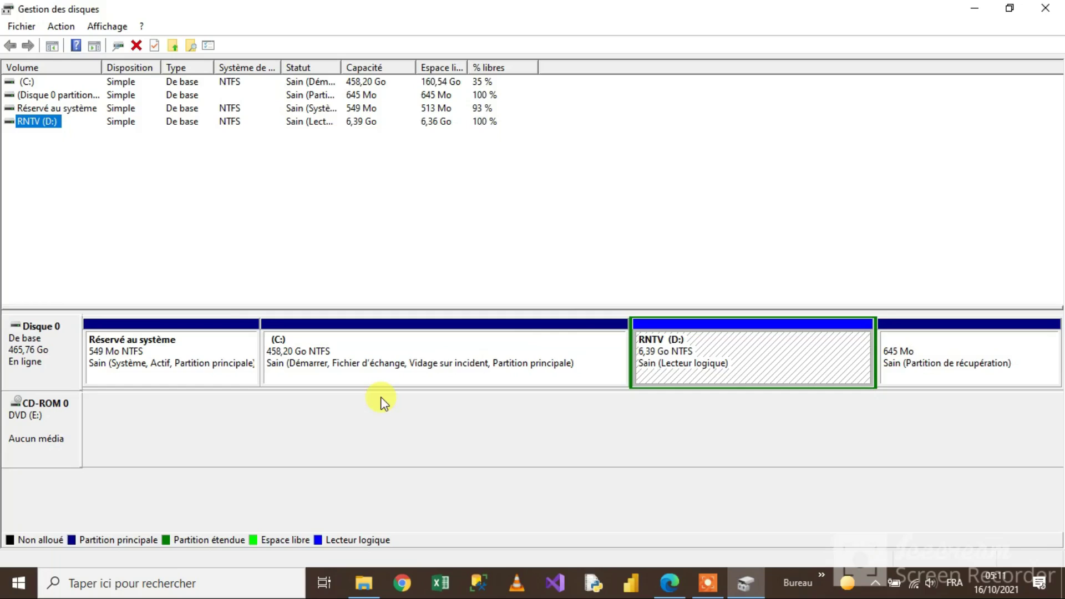
key(alt+Tab)
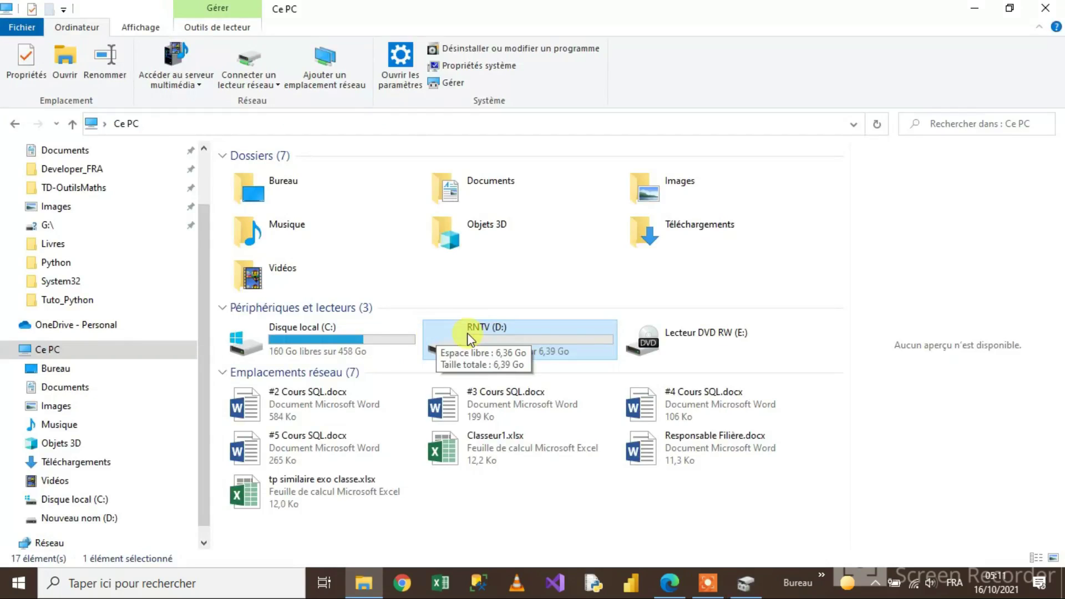